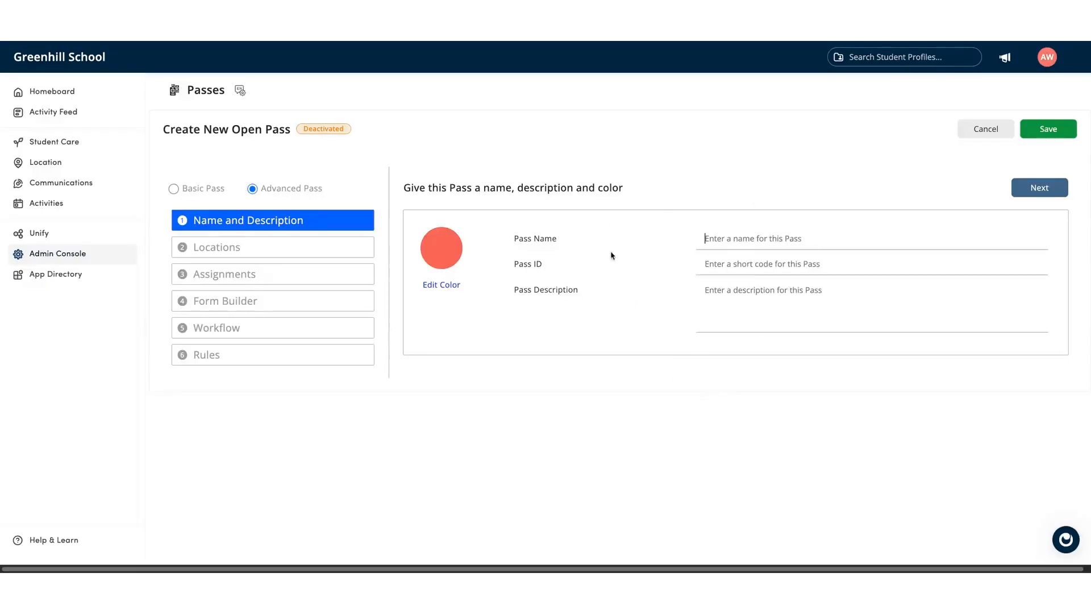
# Step: Review the pass's available locations and toggle All Students off and back on to view the house and tag assignment options
pyautogui.click(305, 249)
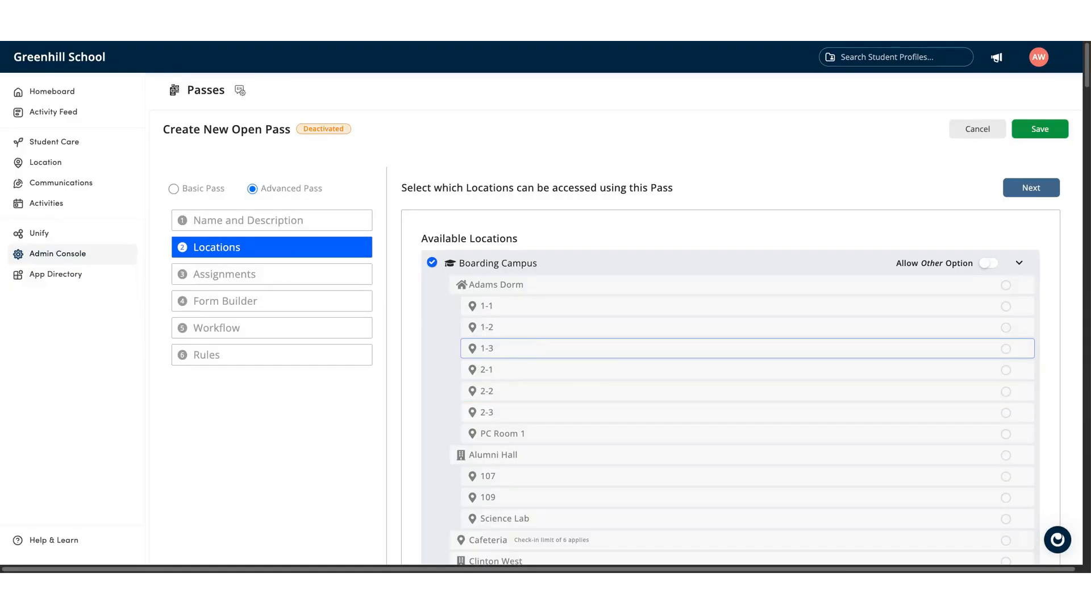
pyautogui.click(312, 271)
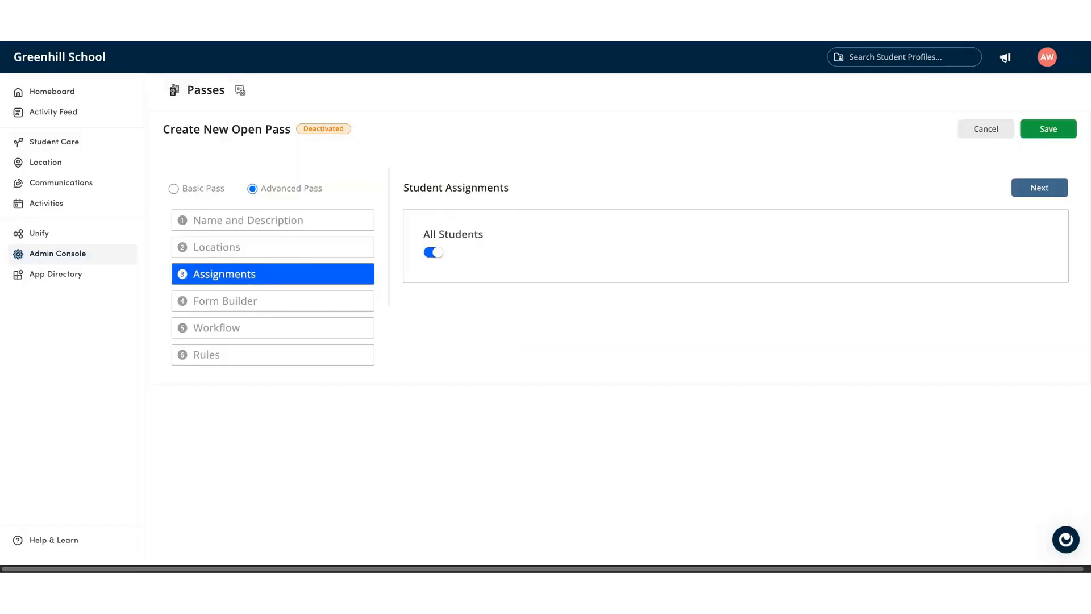
pyautogui.click(435, 254)
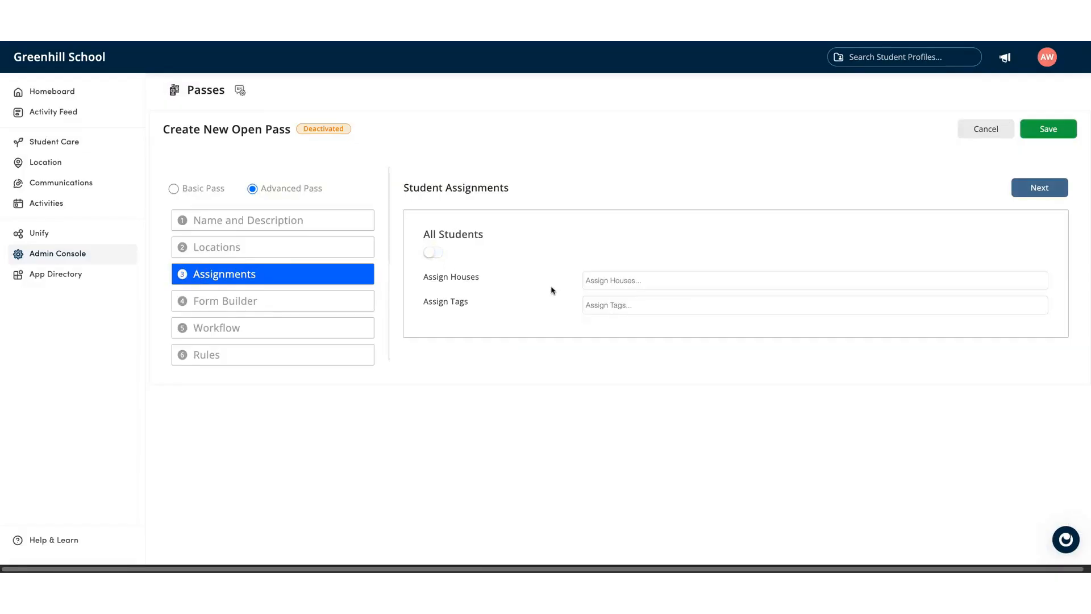
pyautogui.click(440, 255)
# Step: In the Form Builder section, select General as the default reason in the pass's reason options and save the selection
pyautogui.click(304, 312)
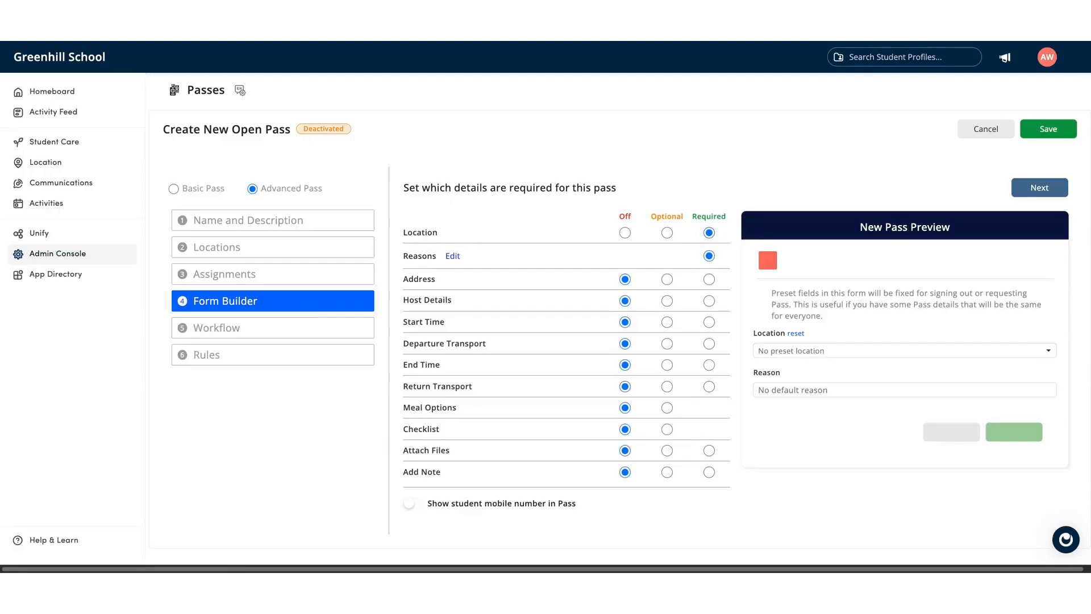
pyautogui.click(452, 256)
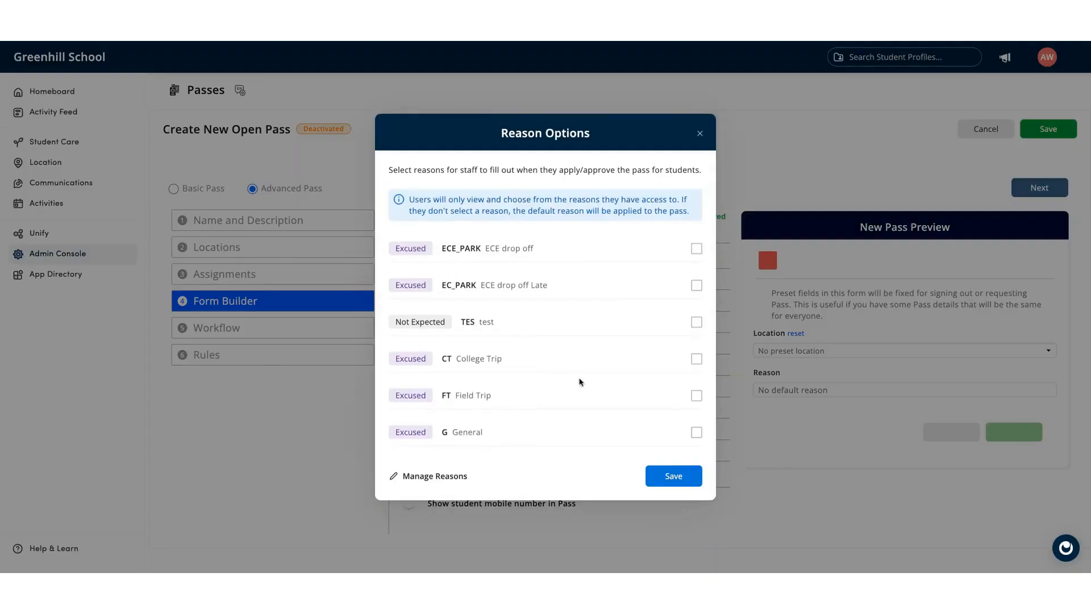
pyautogui.scroll(-2, 580, 381)
pyautogui.click(696, 353)
pyautogui.click(596, 355)
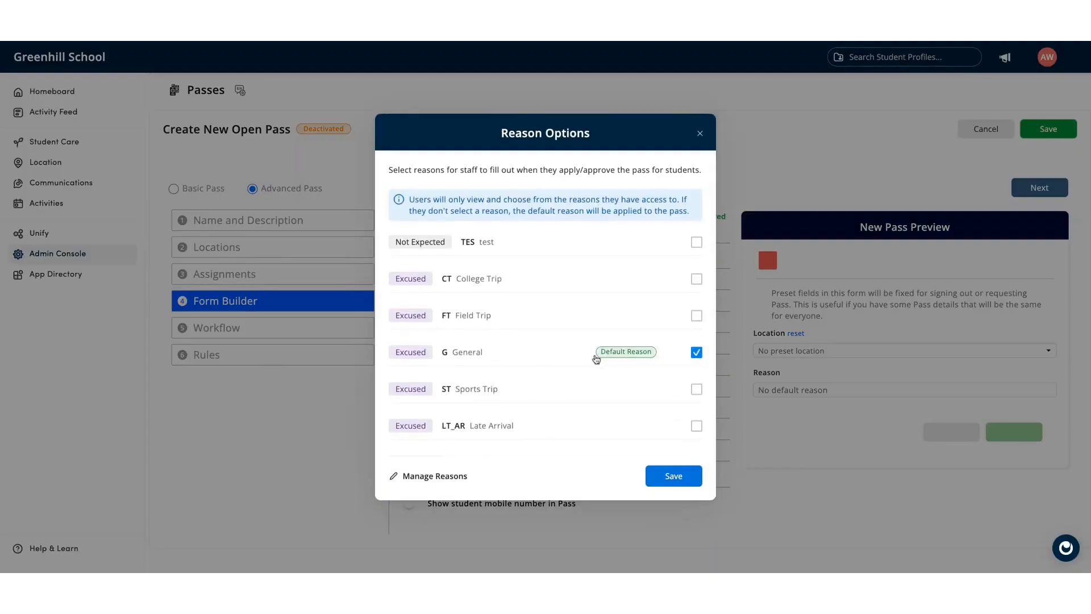
pyautogui.click(659, 475)
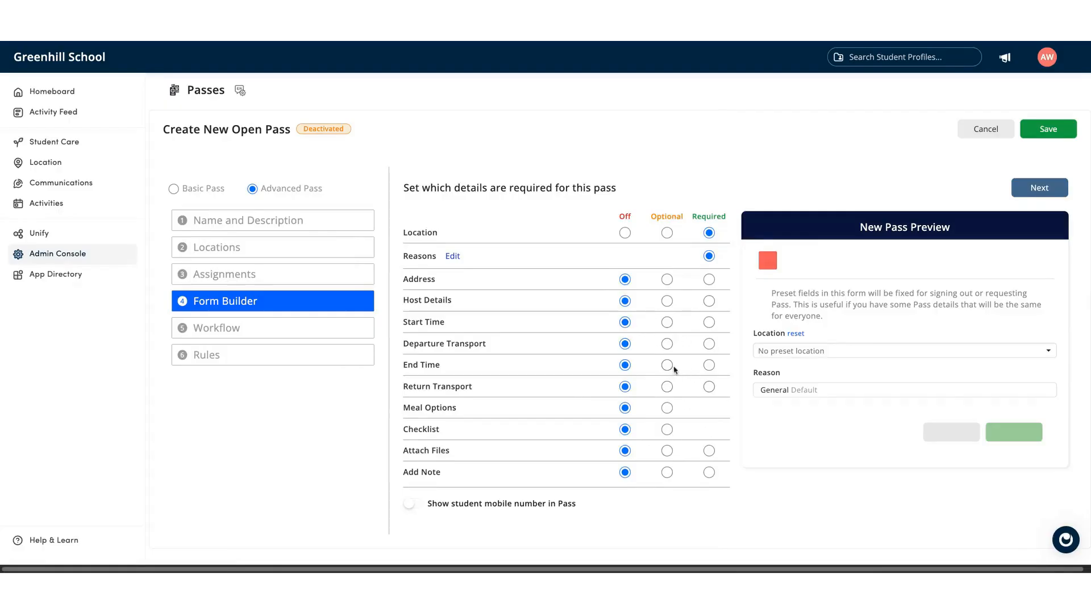
# Step: Make Start Time and End Time required and Add Note optional in the pass form
pyautogui.click(710, 323)
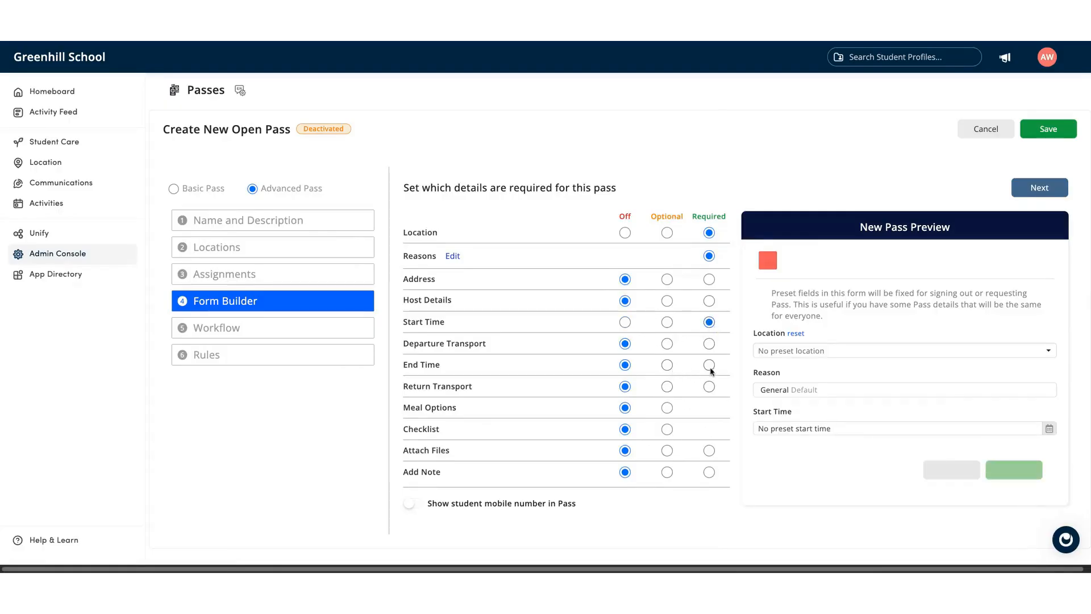
pyautogui.click(709, 366)
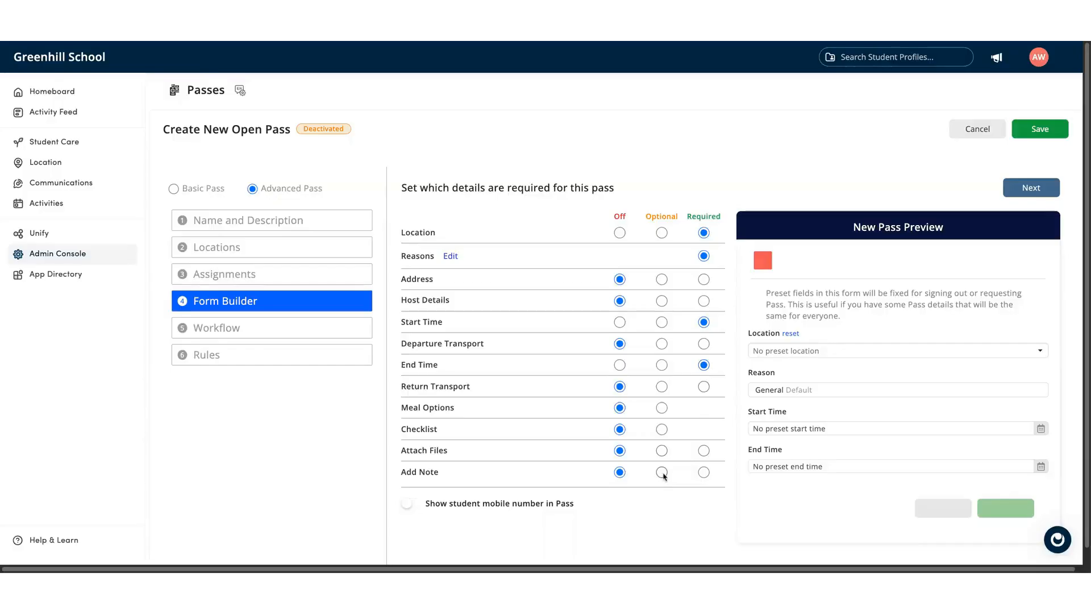
pyautogui.click(662, 473)
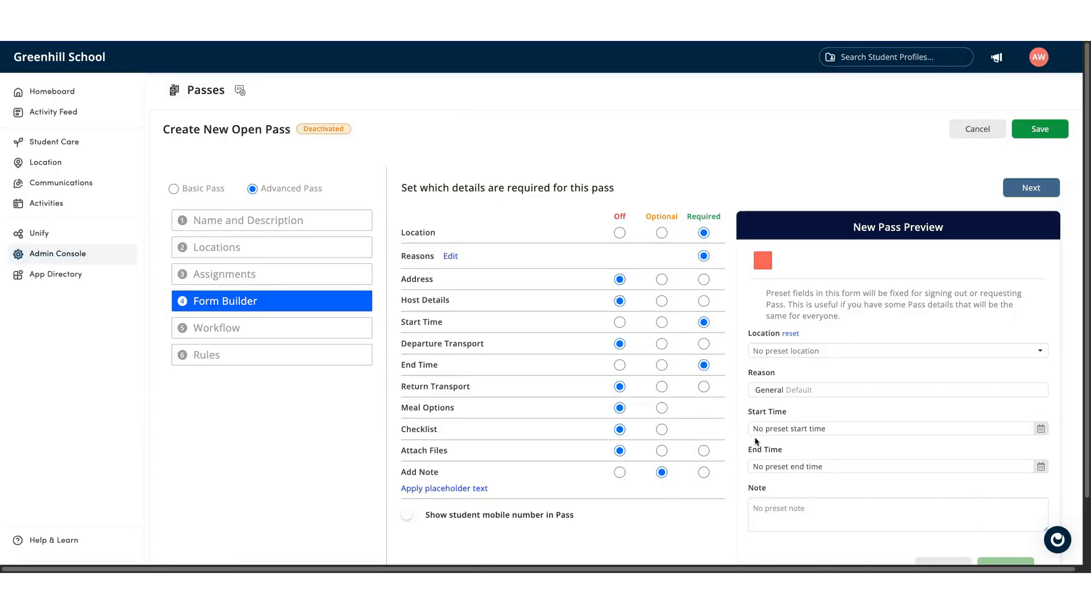
pyautogui.scroll(-1, 514, 332)
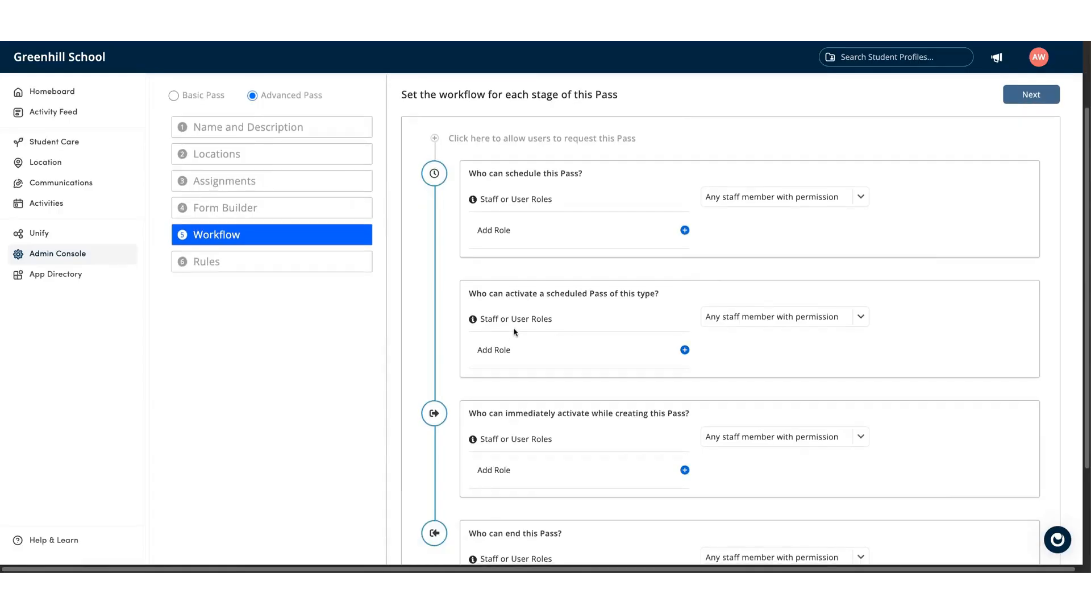
# Step: In the pass workflow, allow requests from Parents or Guardians (Family App users) and Secure Parent Link
pyautogui.scroll(2, 515, 333)
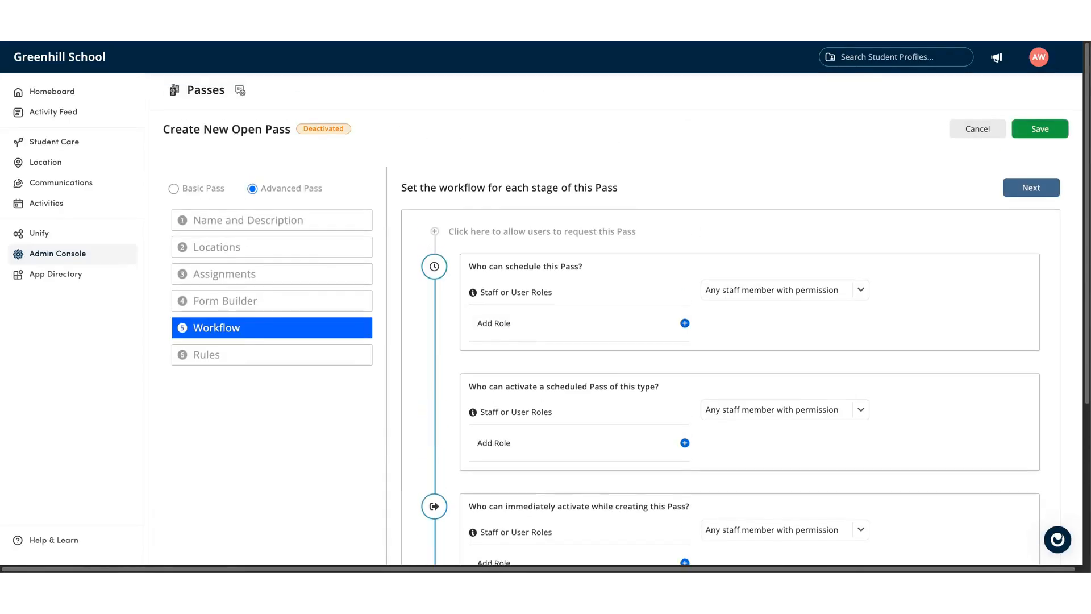
pyautogui.scroll(-3, 625, 332)
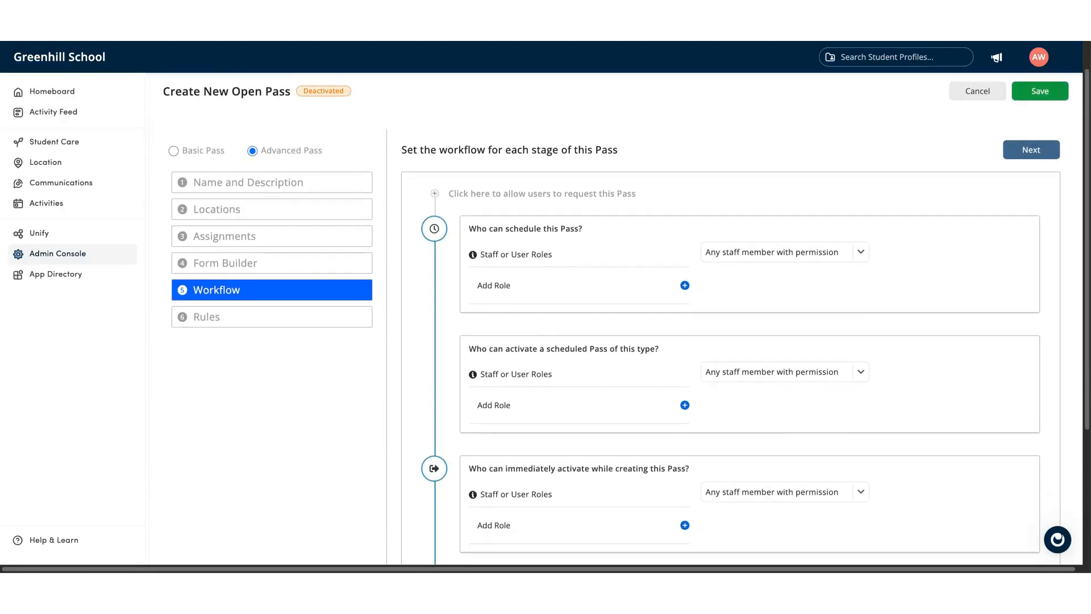
pyautogui.scroll(-2, 625, 332)
pyautogui.scroll(5, 545, 231)
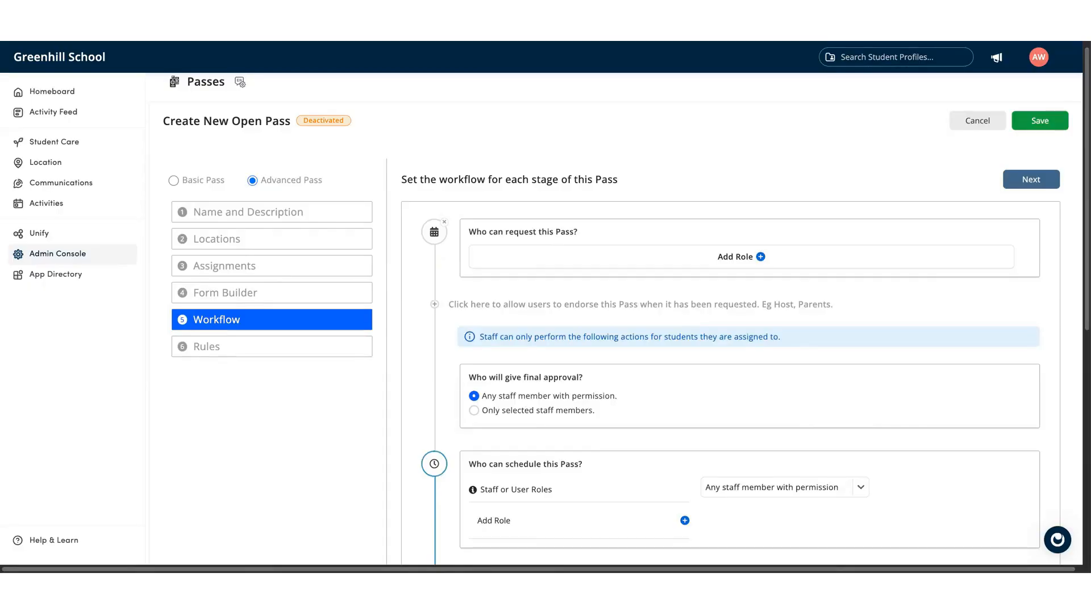
pyautogui.click(533, 278)
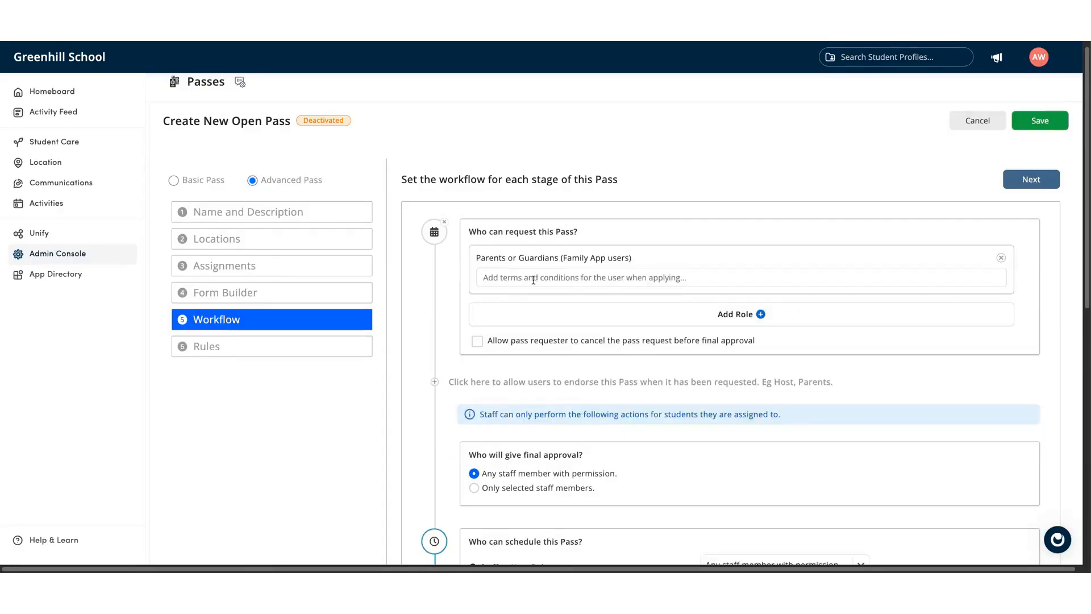
pyautogui.click(534, 317)
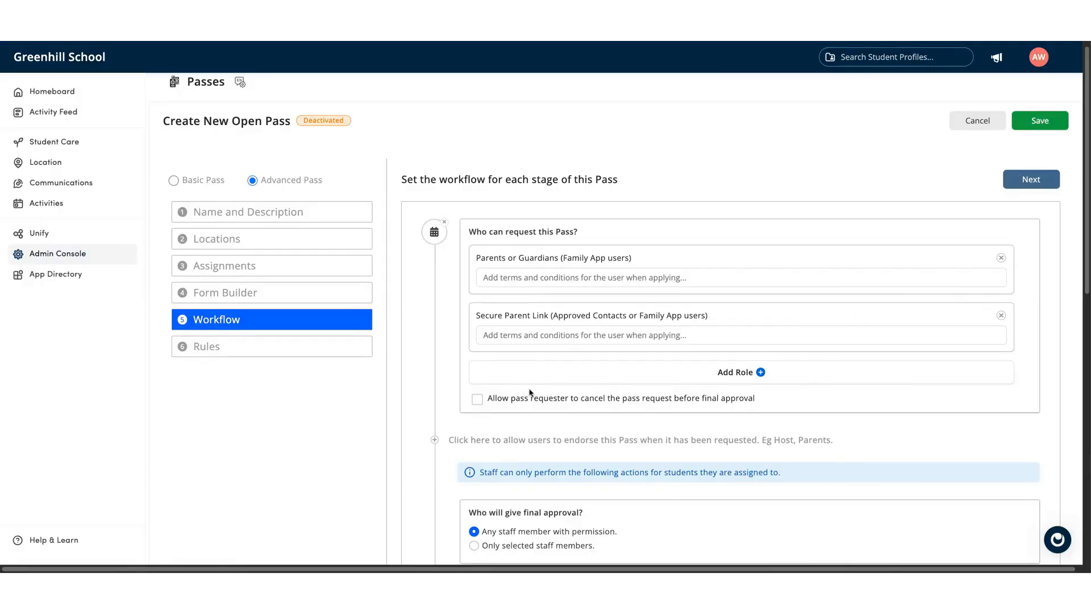
# Step: Add the Kiosk/Checkpoint (iOS App) role to those who can end this pass
pyautogui.scroll(-4, 529, 392)
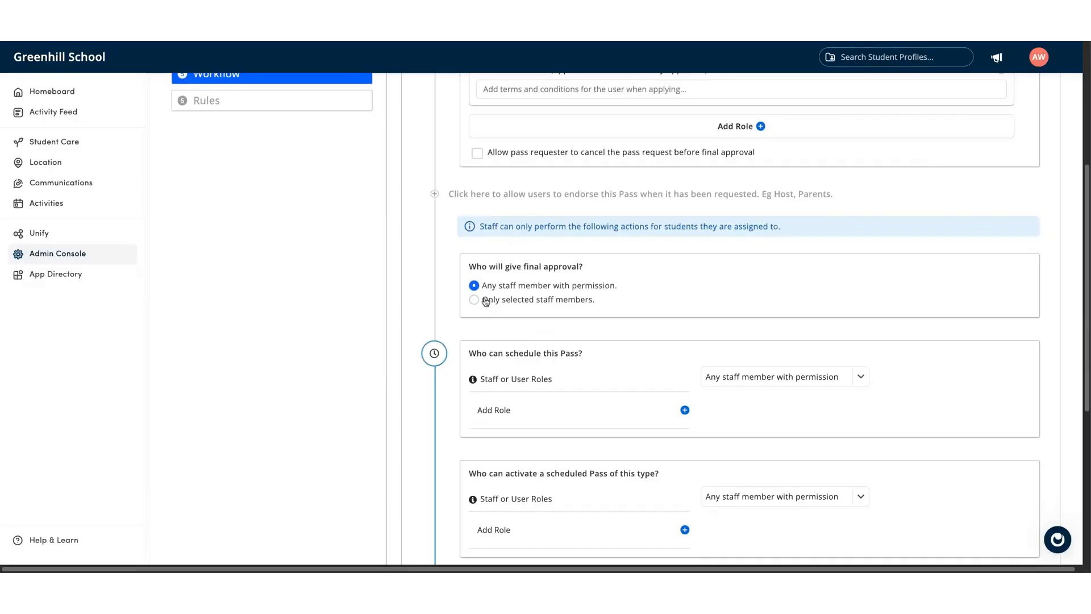
pyautogui.scroll(-1, 523, 343)
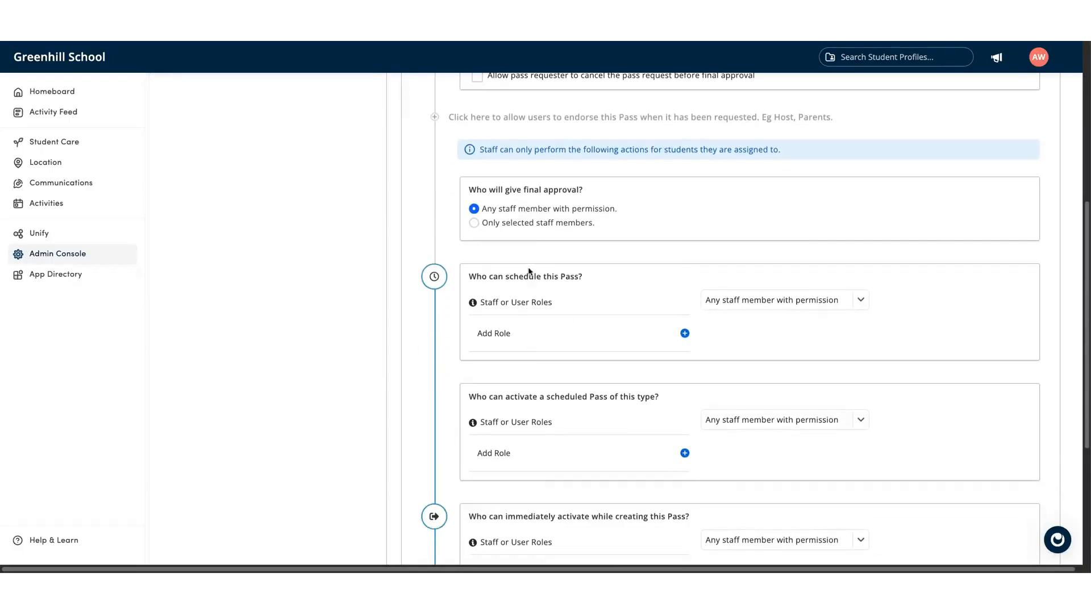
pyautogui.scroll(-1, 520, 335)
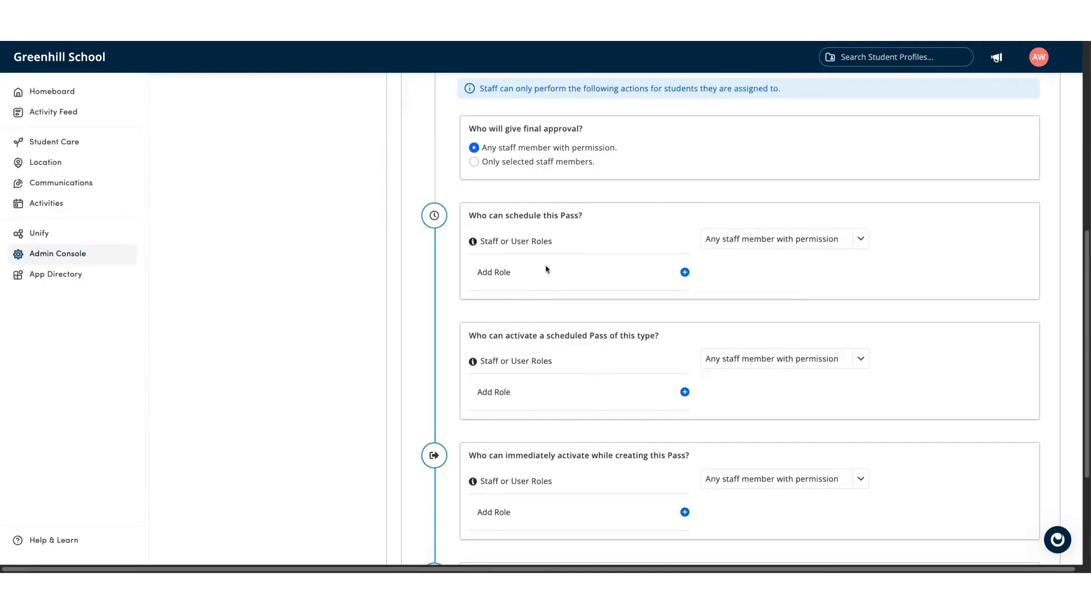
pyautogui.scroll(-2, 492, 505)
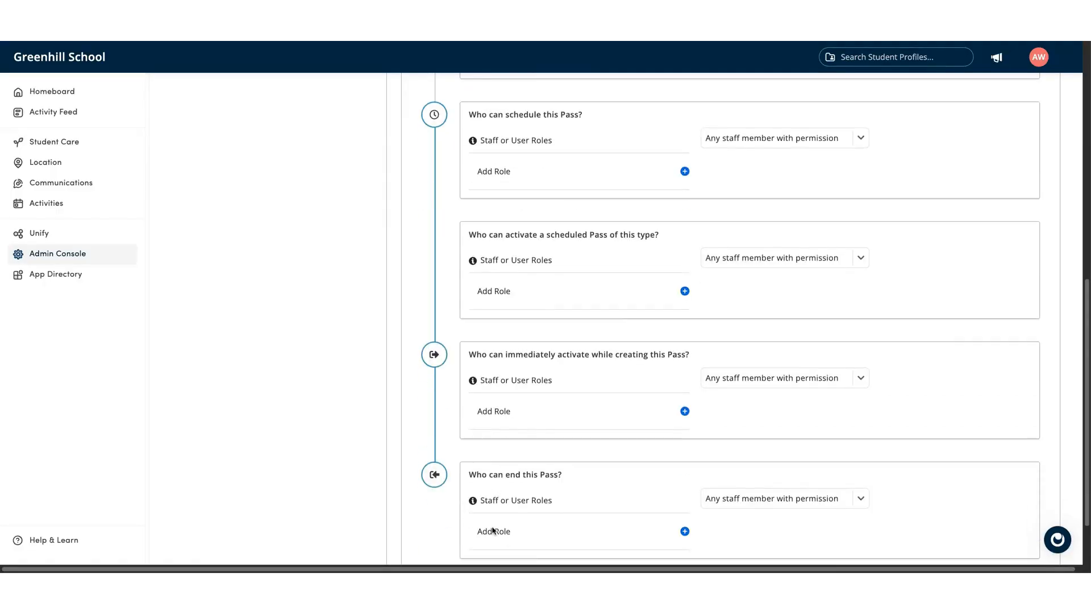
pyautogui.click(493, 530)
pyautogui.scroll(-2, 511, 483)
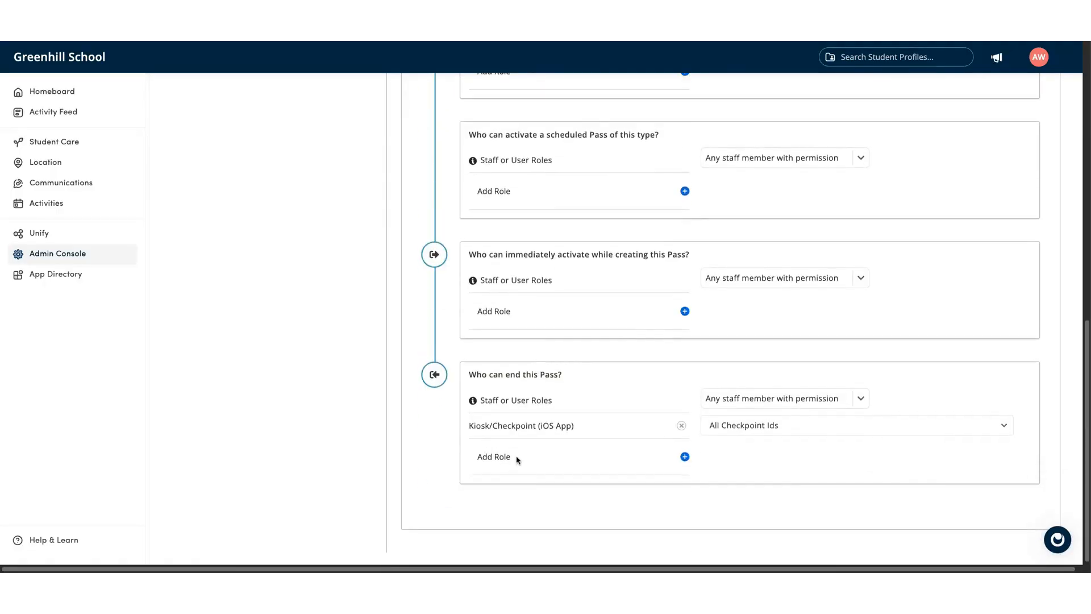
# Step: Restrict the Kiosk/Checkpoint role for ending the pass to specific checkpoint IDs, choosing Reception
pyautogui.click(735, 428)
pyautogui.click(740, 465)
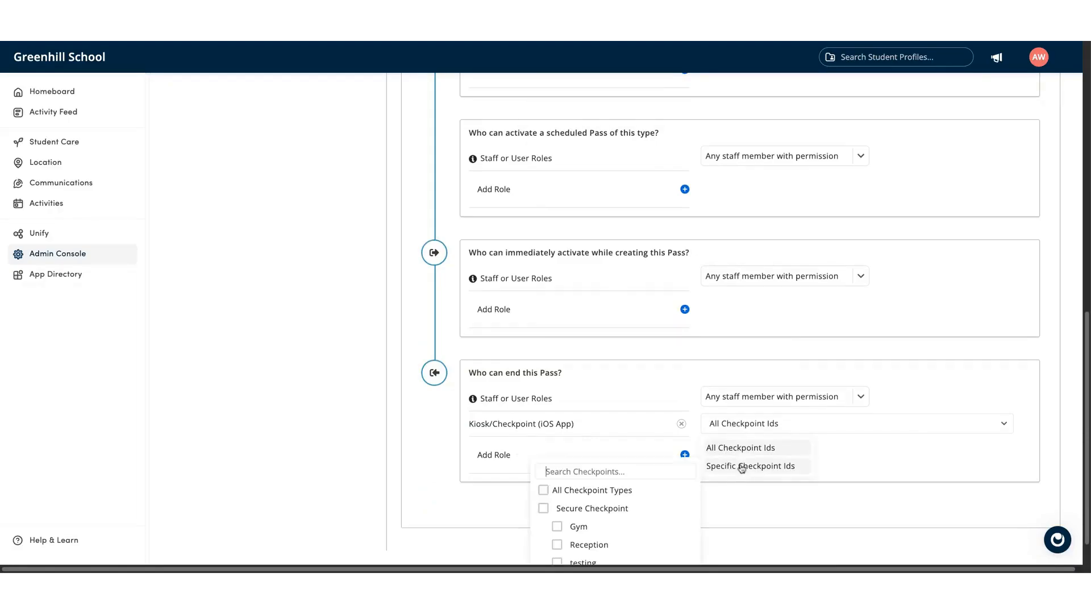
pyautogui.click(604, 551)
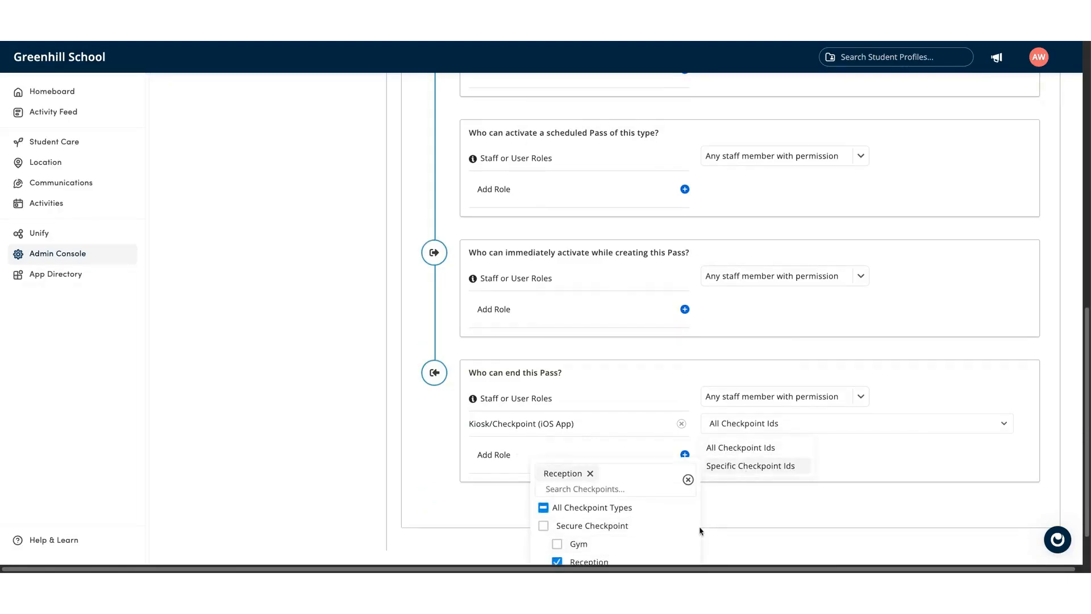
pyautogui.scroll(-1, 705, 520)
pyautogui.click(676, 551)
# Step: In the pass rules, turn on automatic activation at start time, automatic ending at end time, and recurring passes
pyautogui.scroll(10, 571, 479)
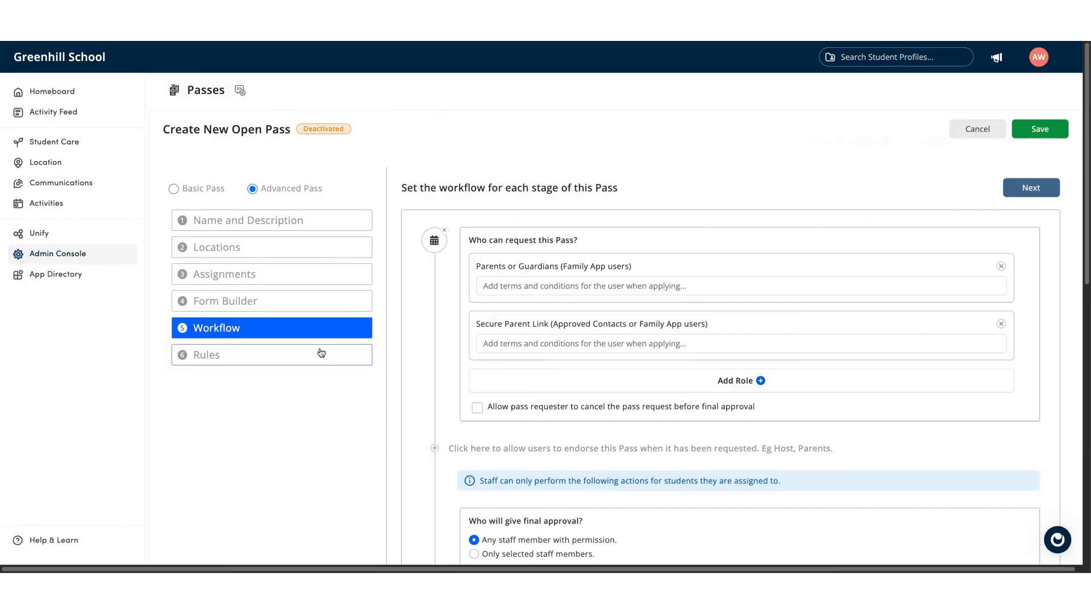
pyautogui.click(319, 353)
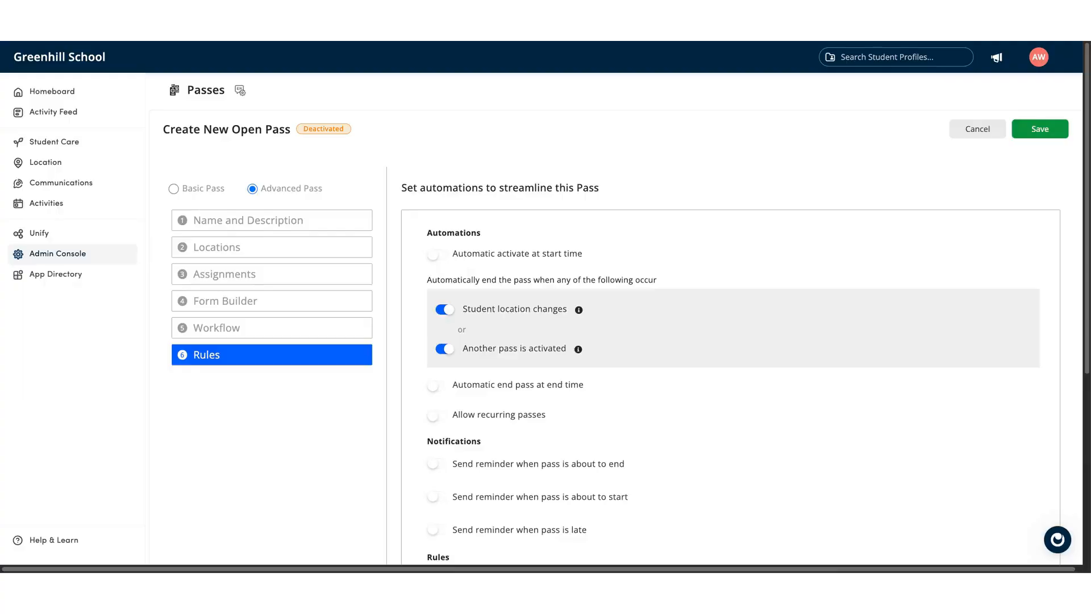
pyautogui.click(436, 255)
pyautogui.click(436, 386)
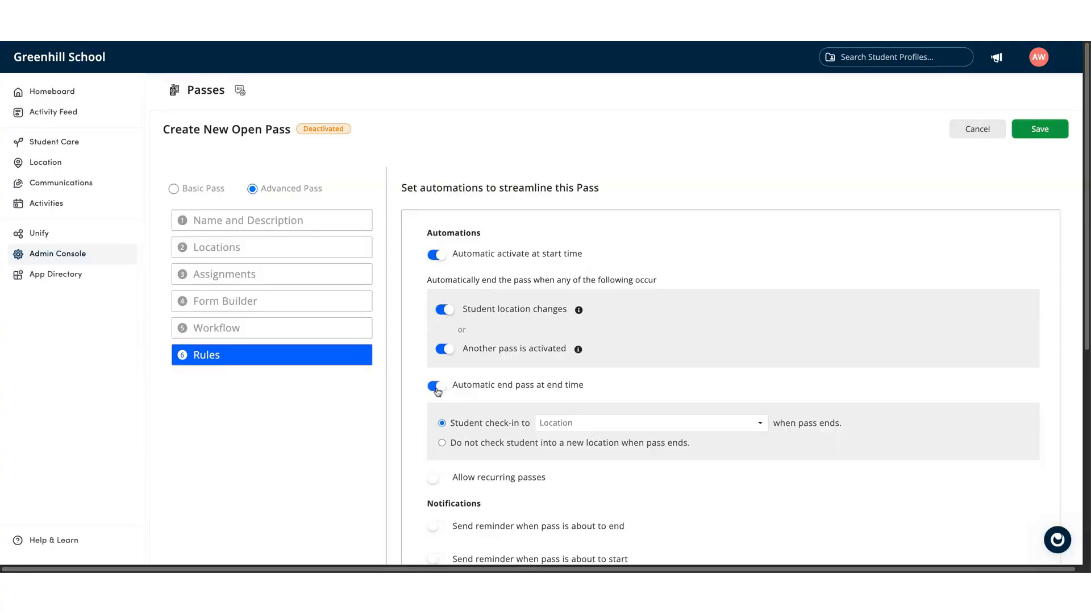
pyautogui.scroll(-3, 438, 441)
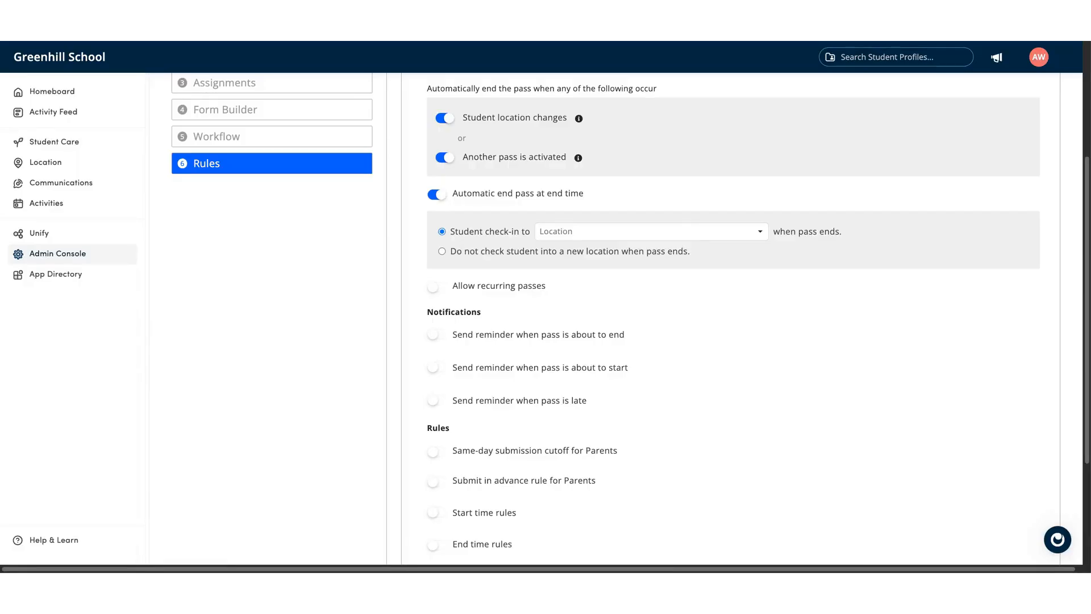
pyautogui.click(433, 286)
# Step: Turn on the same-day submission cutoff for Parents and set it to 09:30 AM
pyautogui.scroll(-2, 443, 295)
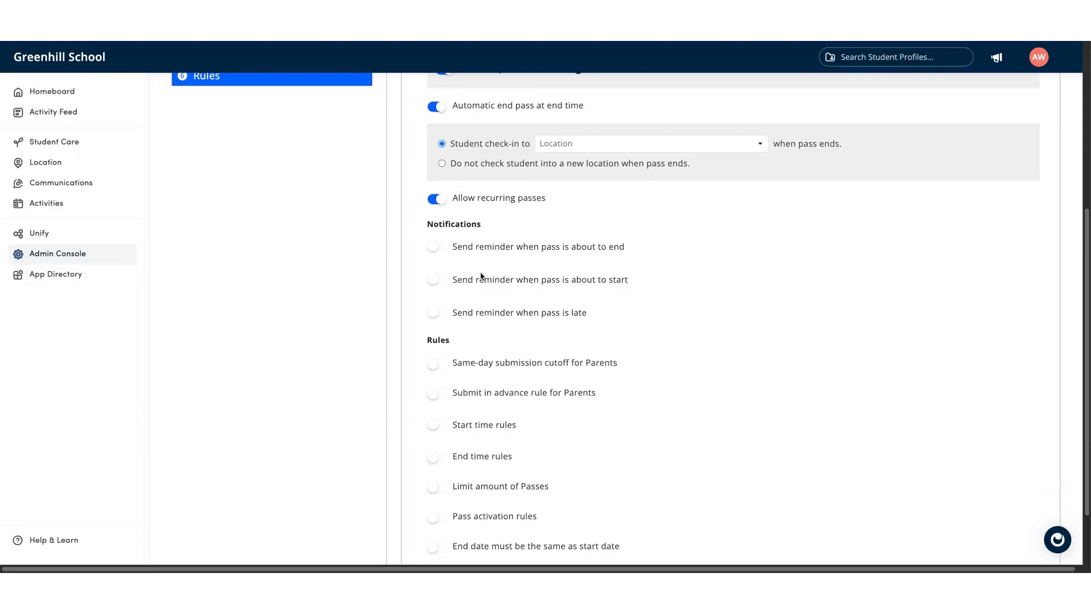
pyautogui.scroll(-2, 481, 276)
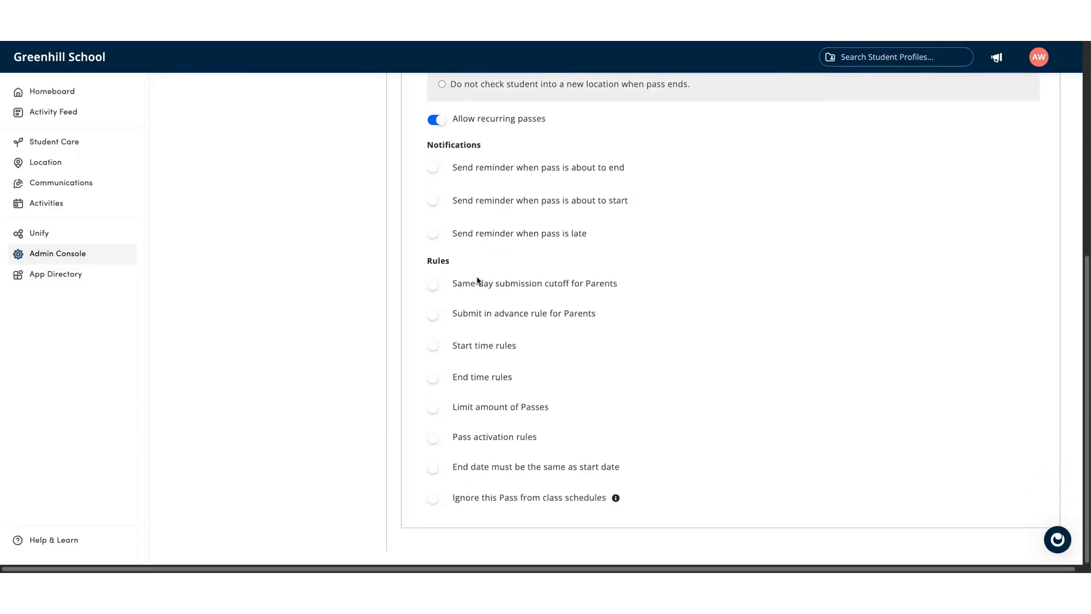
pyautogui.click(444, 287)
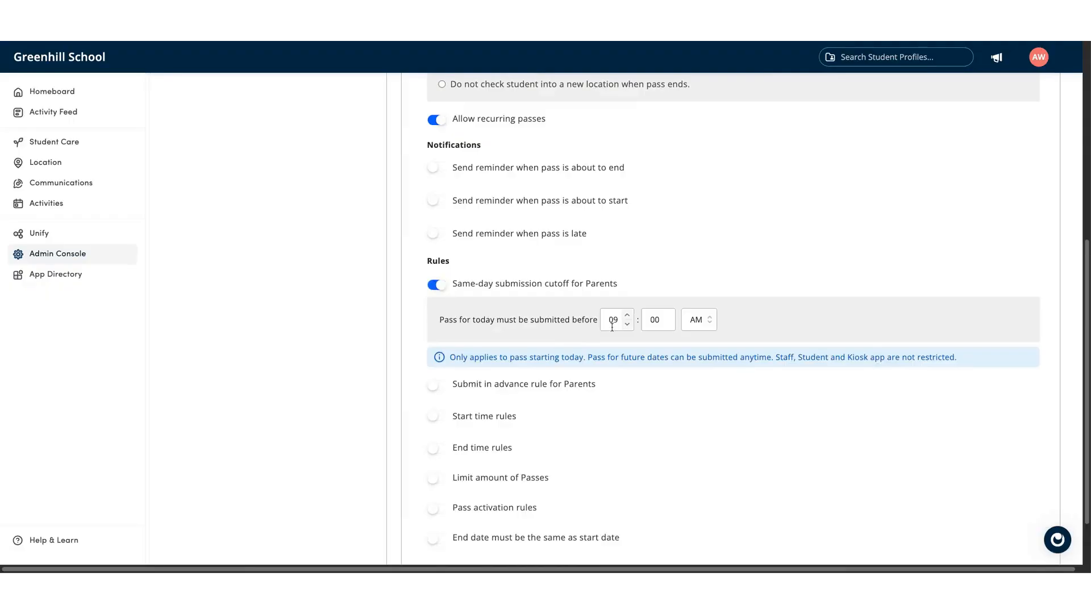
pyautogui.click(626, 314)
pyautogui.click(645, 317)
pyautogui.write('30')
# Step: Turn on the submit in advance rule for Parents and require submission at least 03 hours before the start time
pyautogui.click(436, 386)
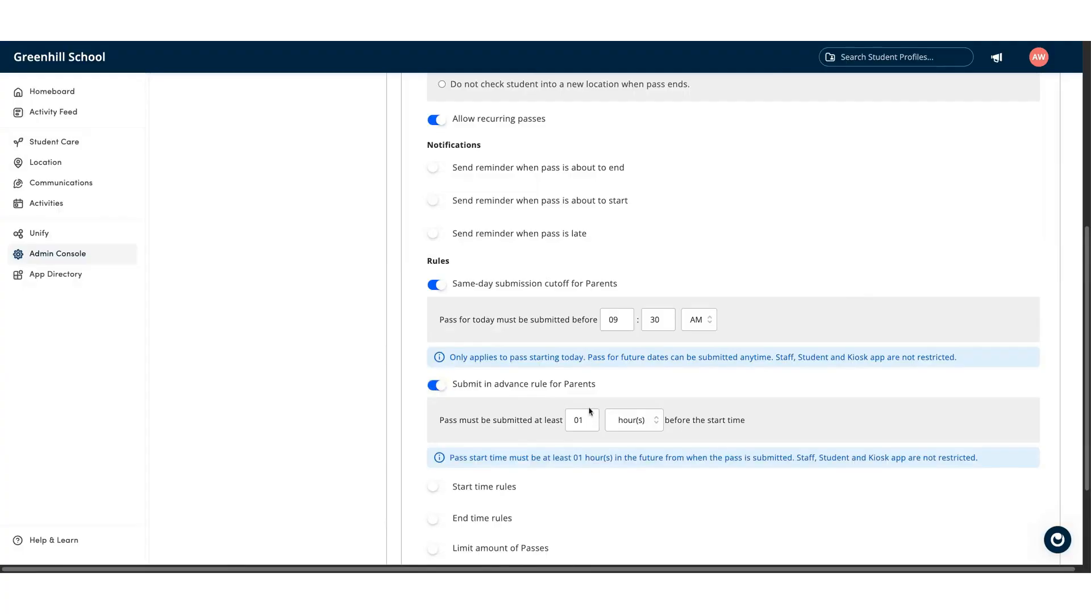
pyautogui.doubleClick(577, 421)
pyautogui.write('03')
# Step: Turn on the start time rules and allow the pass to start only at 08:00 AM every day
pyautogui.scroll(-1, 625, 389)
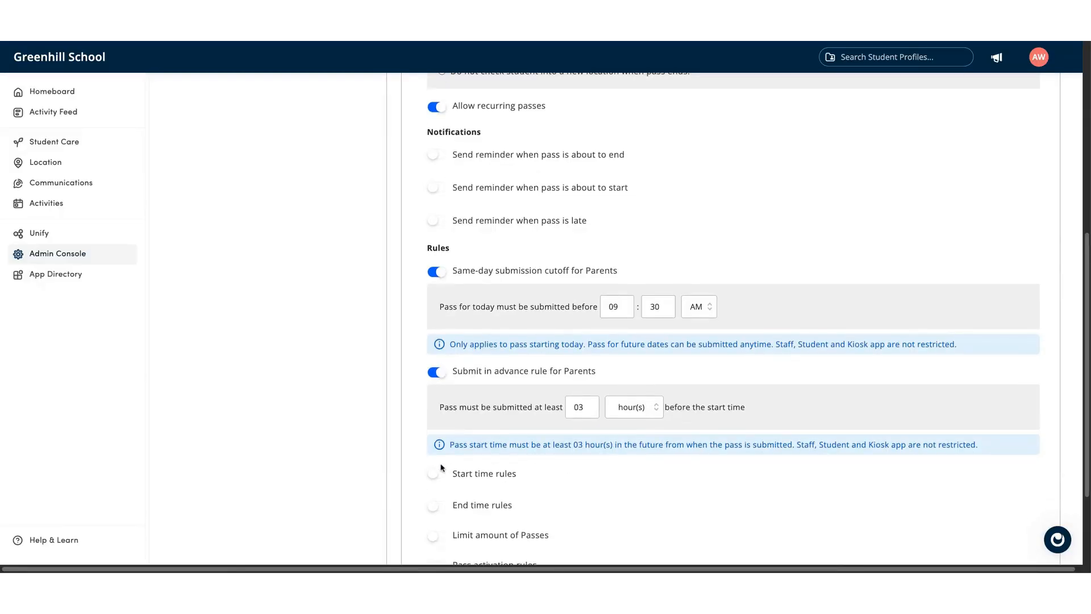
pyautogui.scroll(-3, 442, 472)
pyautogui.click(434, 345)
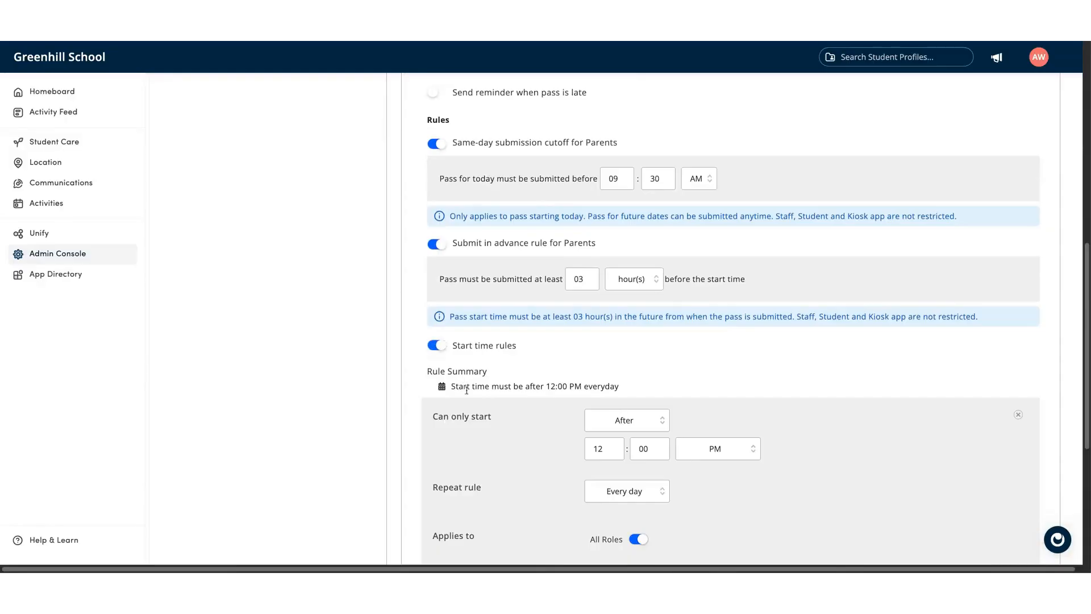
pyautogui.scroll(-5, 469, 392)
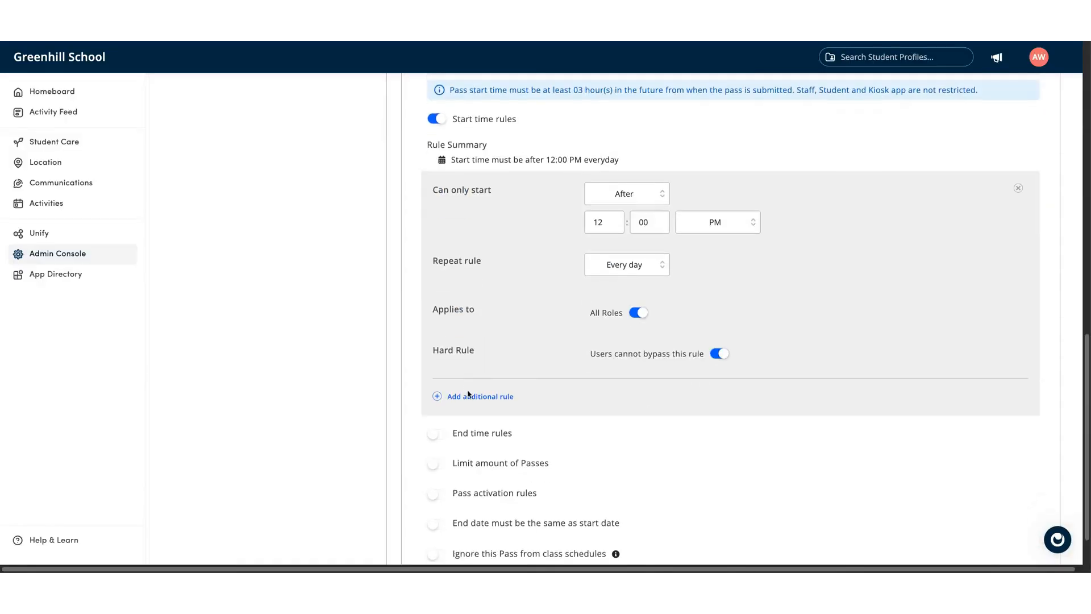
pyautogui.click(621, 200)
pyautogui.doubleClick(599, 223)
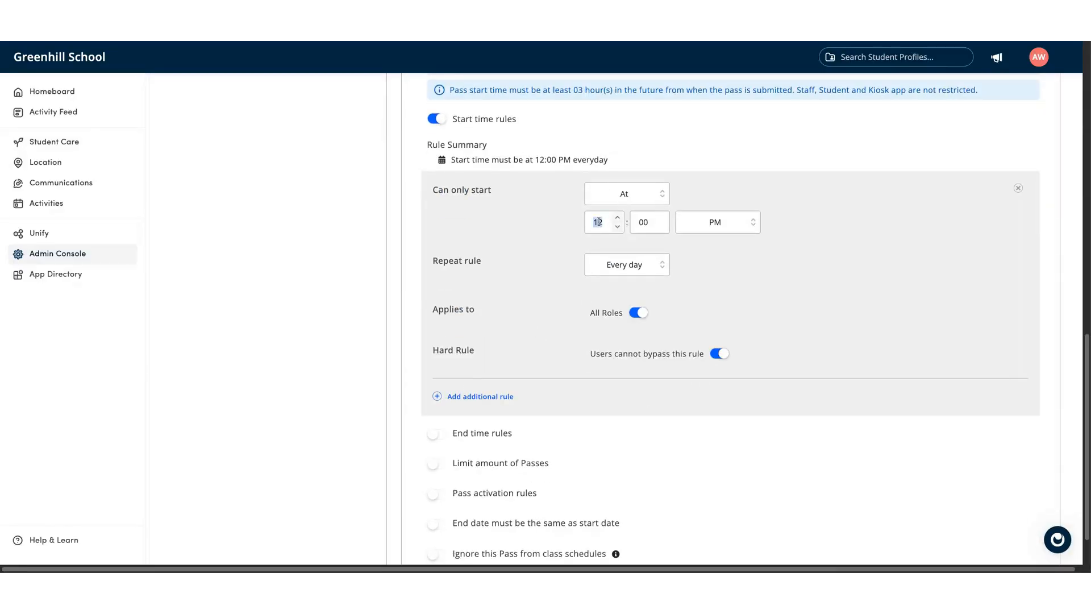
pyautogui.write('8')
pyautogui.click(691, 226)
# Step: Turn on the end time rules and require the pass to end before 03:00 PM every day
pyautogui.click(435, 433)
pyautogui.scroll(-4, 632, 262)
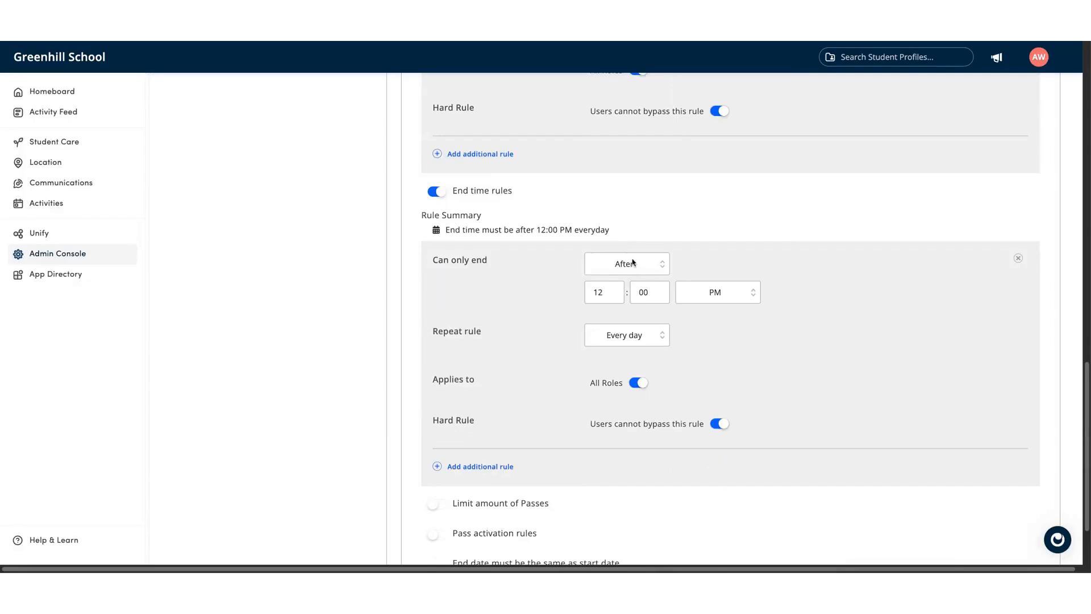
pyautogui.click(632, 261)
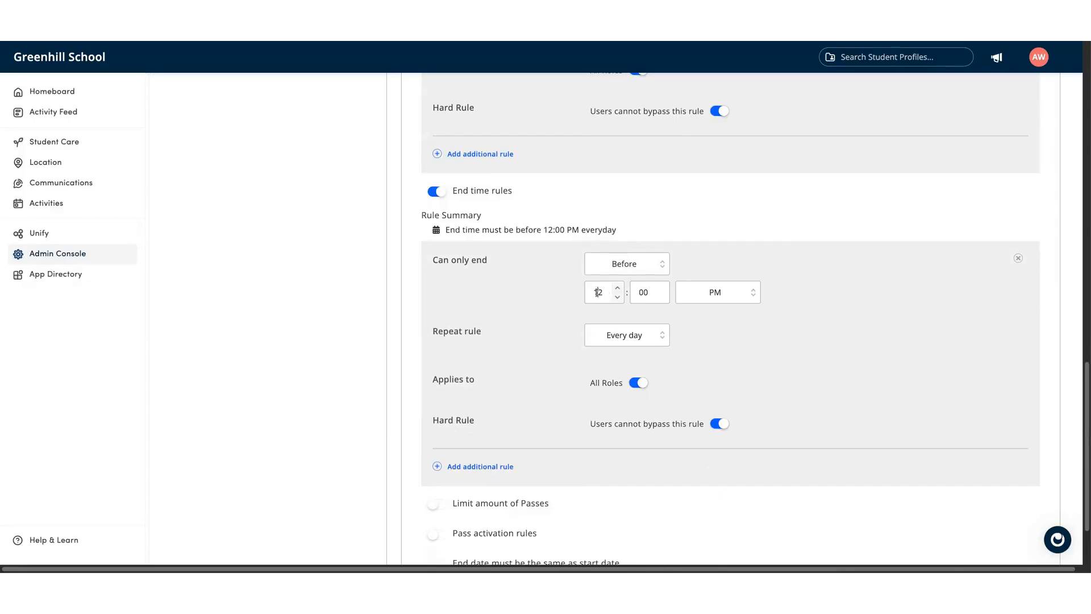
pyautogui.doubleClick(596, 292)
pyautogui.write('3')
pyautogui.scroll(2, 667, 309)
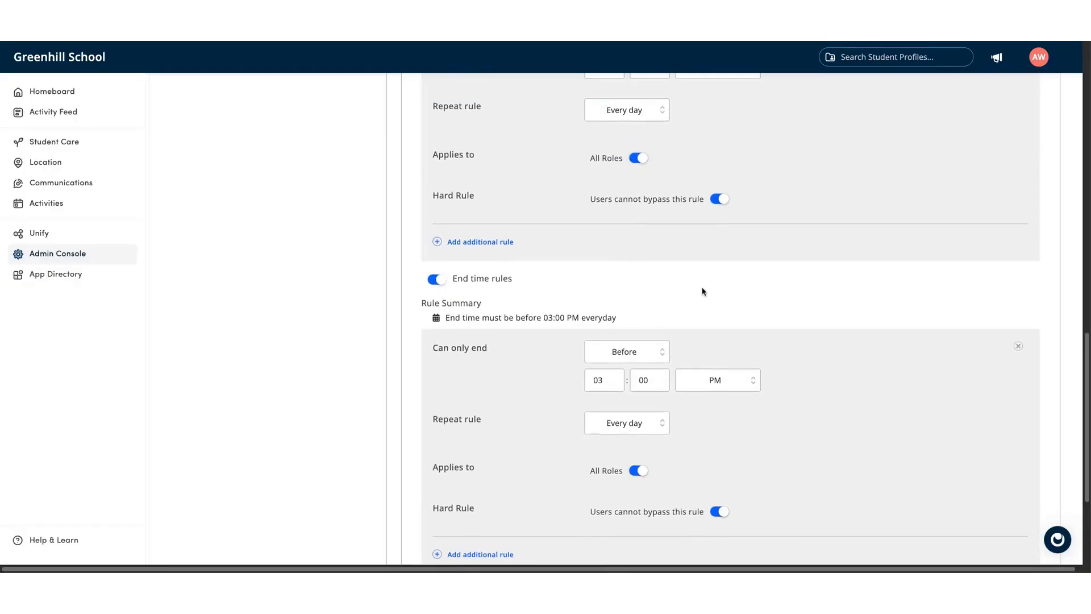
pyautogui.scroll(1, 702, 291)
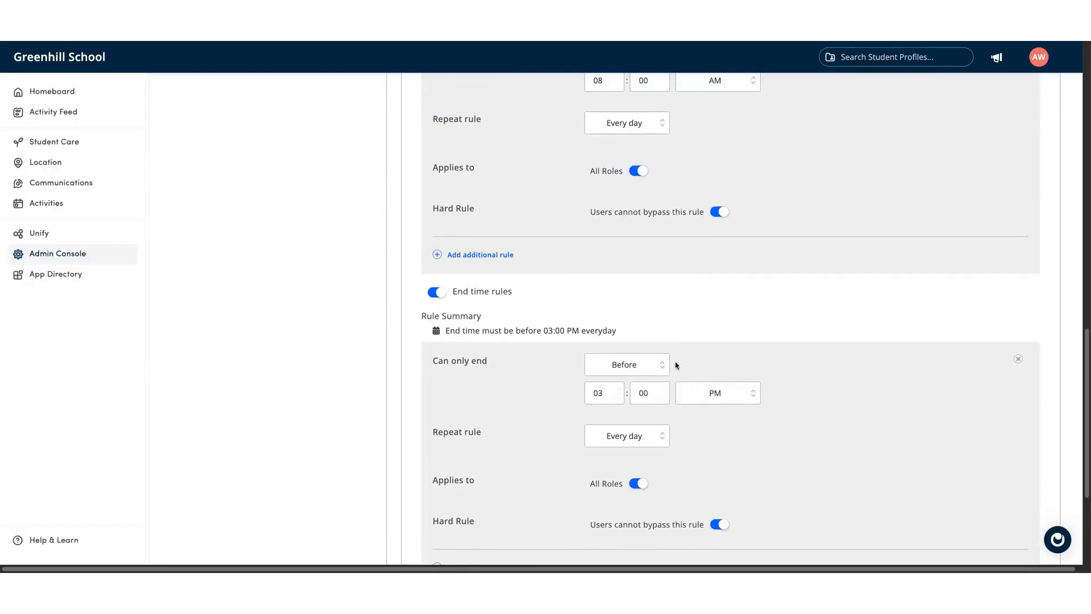
# Step: Turn on the limit of 1 pass every day for all students and require the end date to match the start date
pyautogui.scroll(-4, 682, 365)
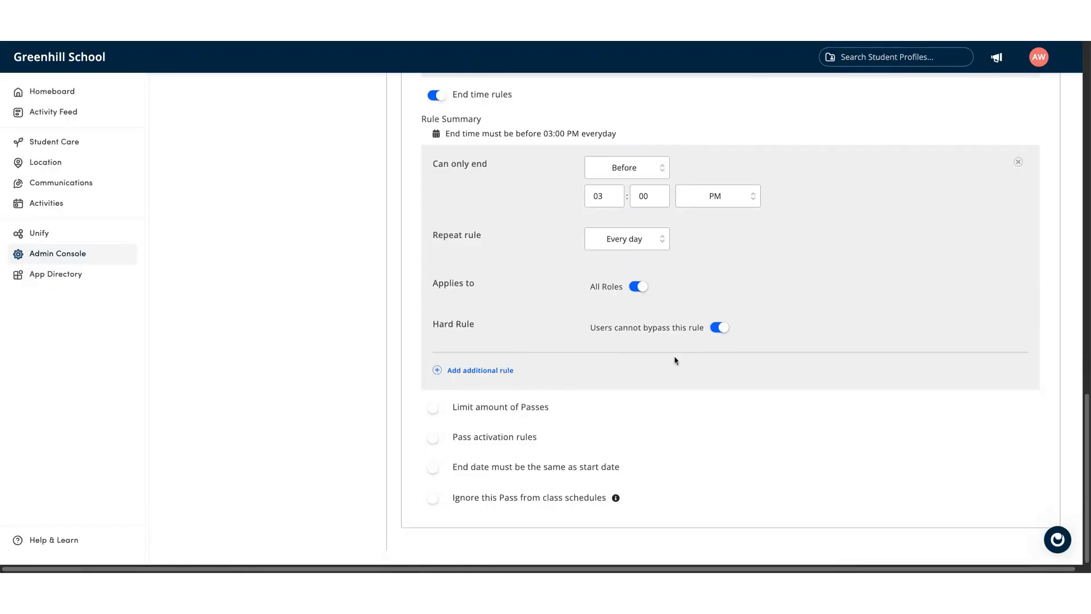
pyautogui.click(435, 408)
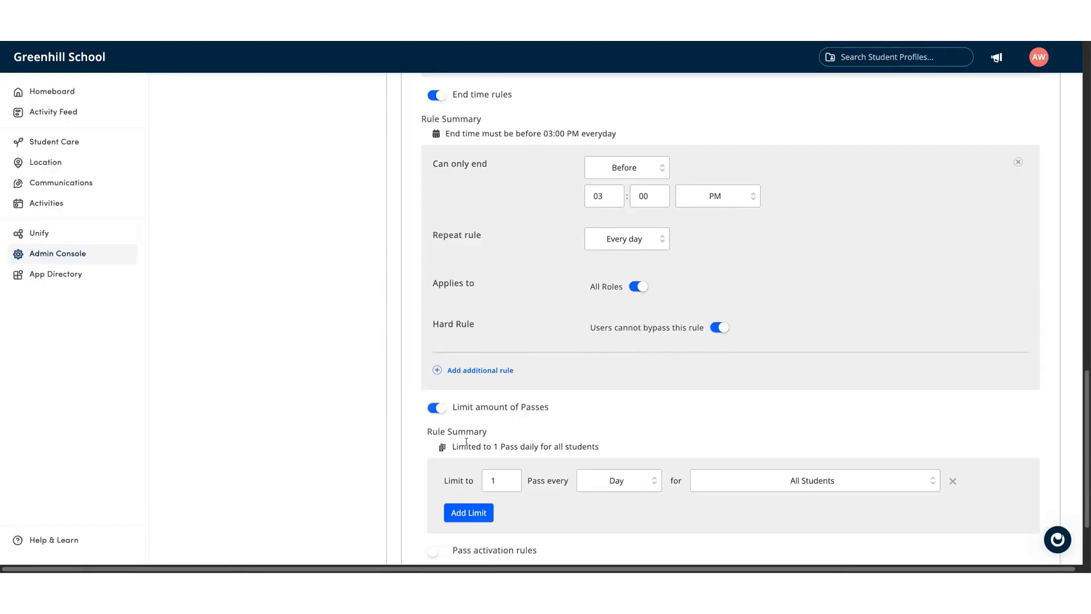
pyautogui.scroll(-2, 454, 415)
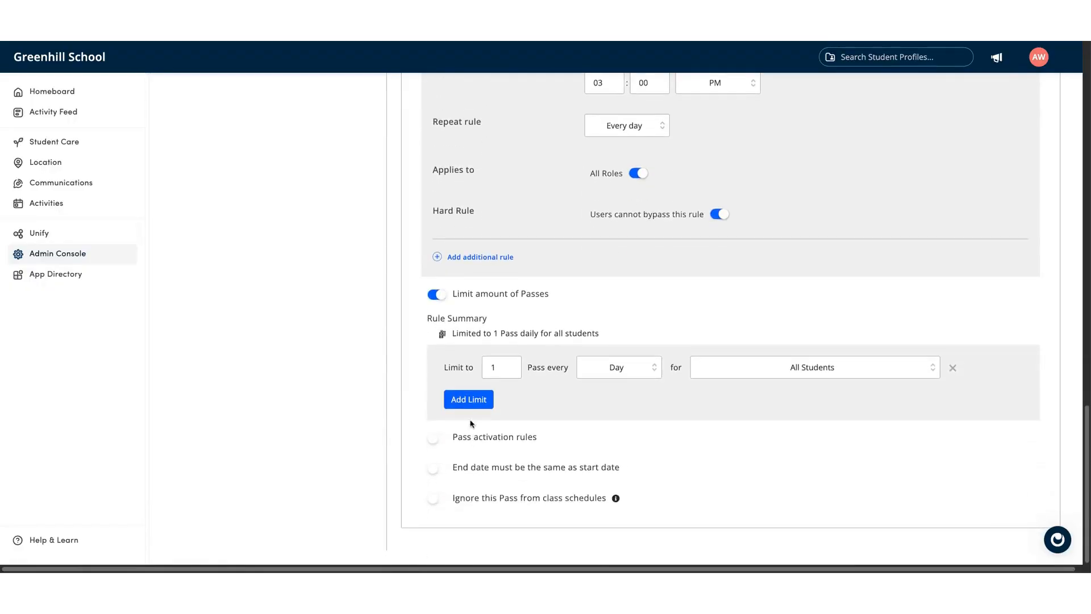
pyautogui.click(442, 471)
# Step: In the workflow, add the Kiosk/Checkpoint (iOS App) role for activating a scheduled pass, restricted to the specific checkpoint Reception
pyautogui.scroll(1, 818, 533)
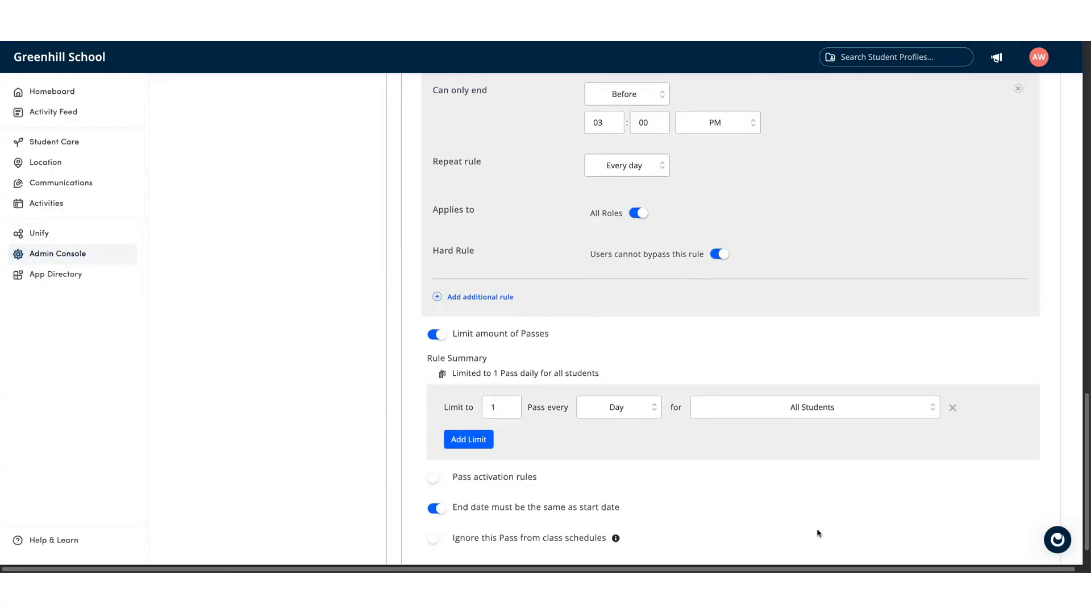
pyautogui.scroll(10, 901, 488)
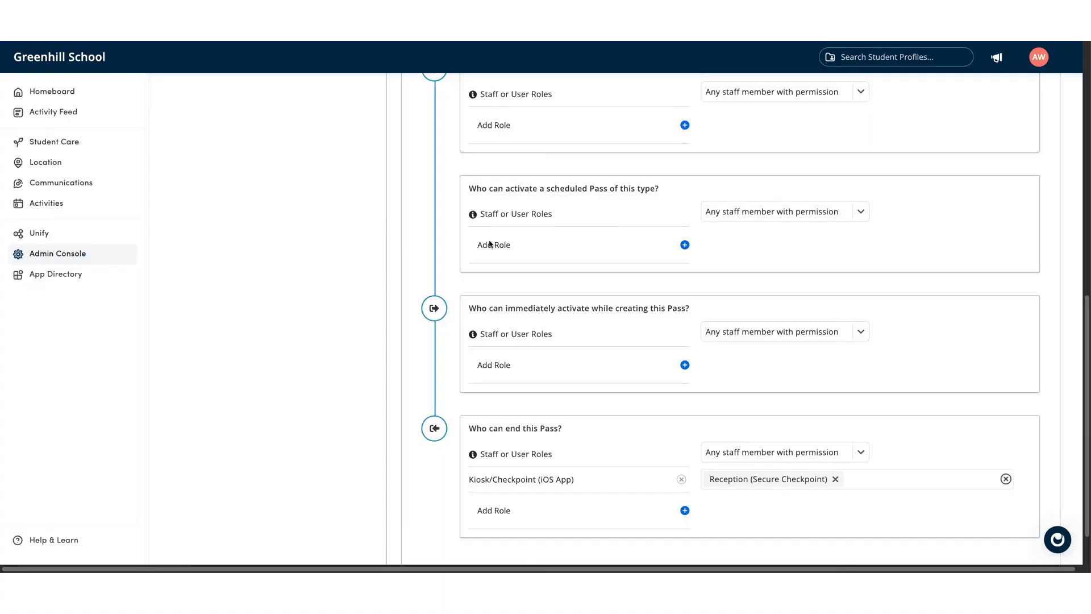
pyautogui.click(524, 260)
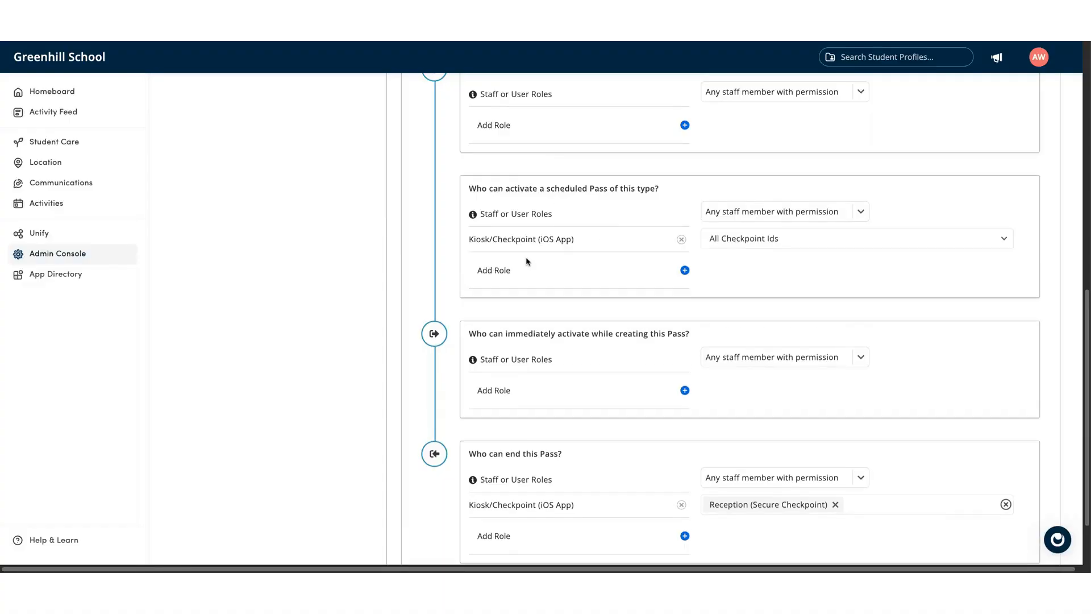
pyautogui.click(722, 240)
pyautogui.click(742, 279)
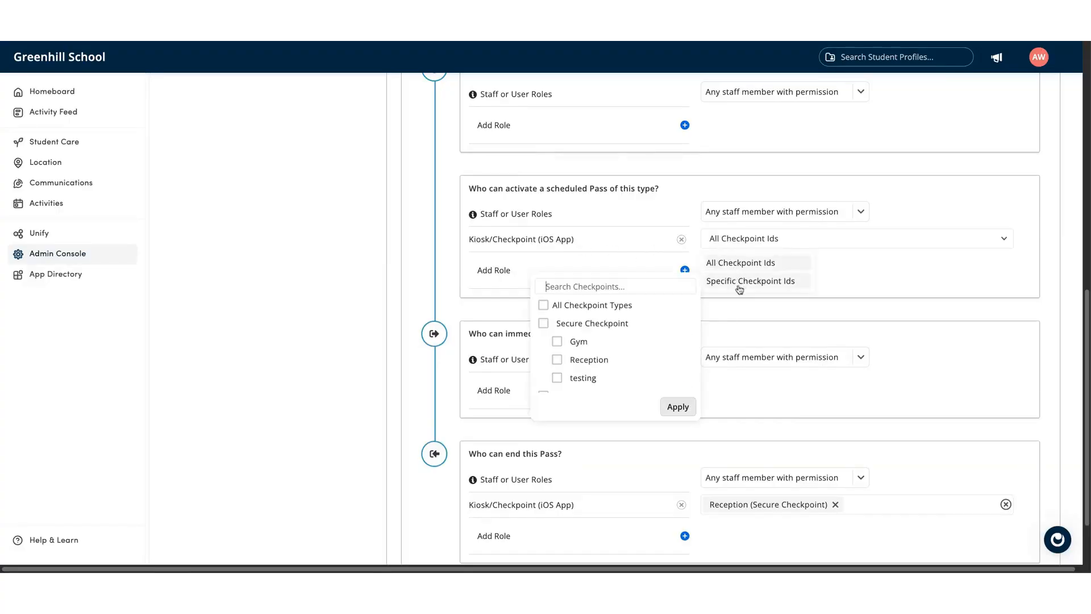
pyautogui.click(591, 358)
pyautogui.click(685, 425)
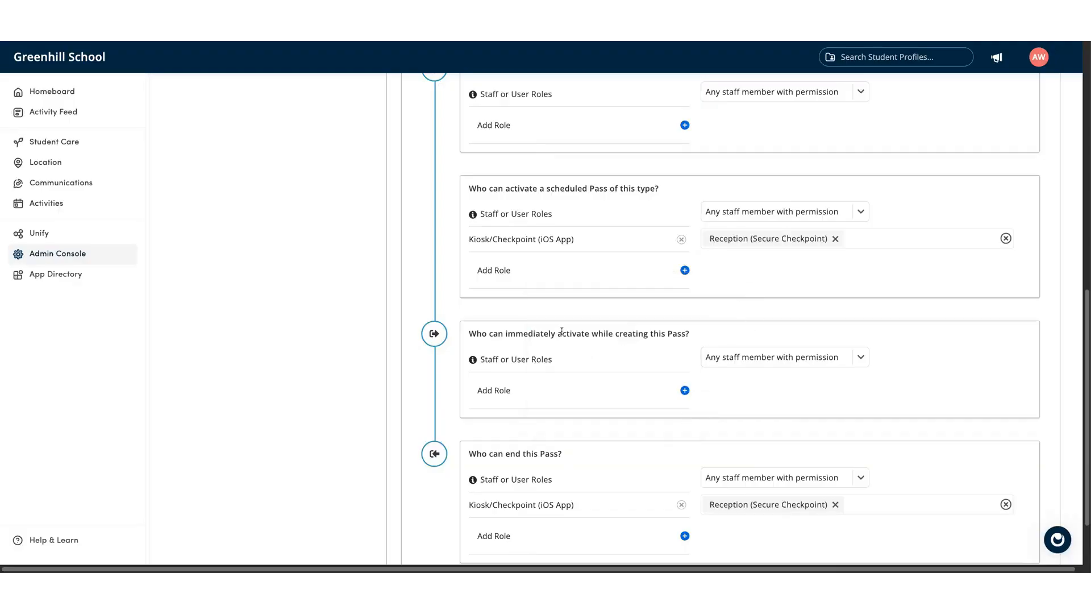
# Step: Review the remaining workflow stages for activating and ending the pass, and return to the pass's Rules settings
pyautogui.scroll(-1, 561, 331)
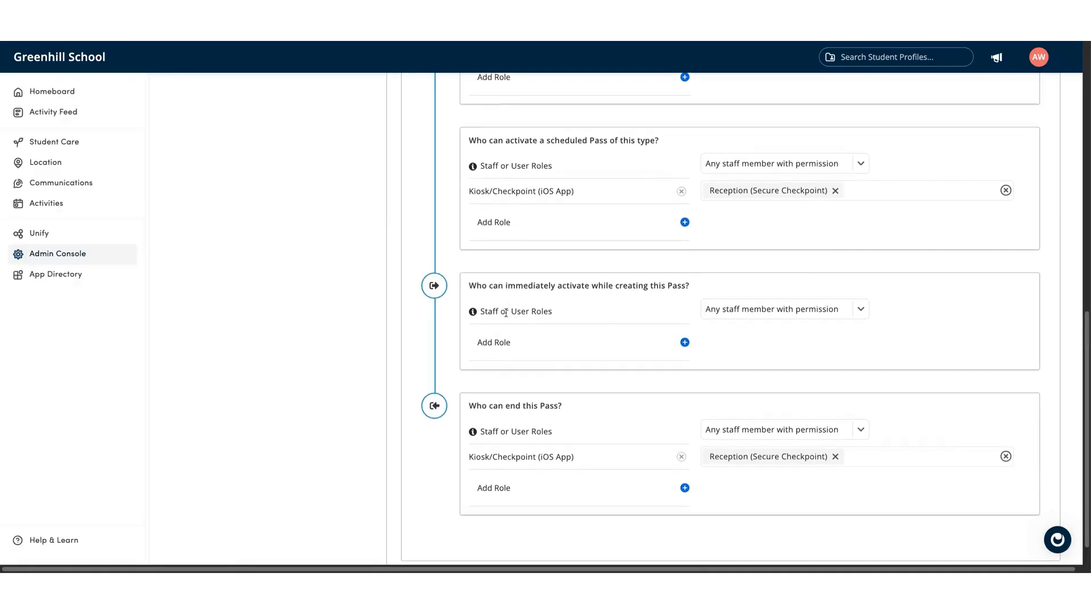
pyautogui.scroll(12, 508, 310)
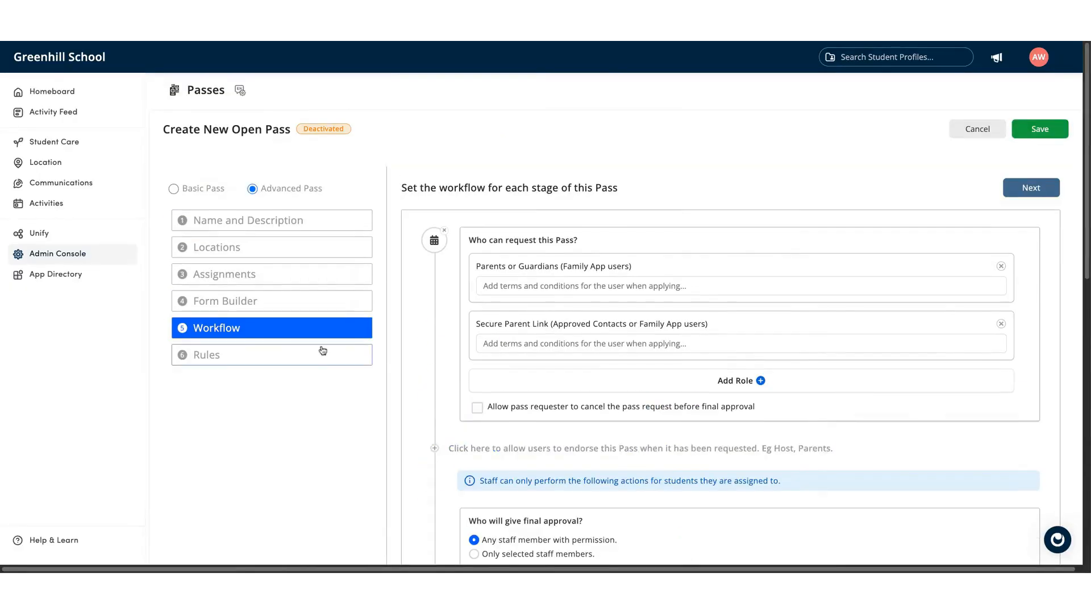
pyautogui.click(319, 352)
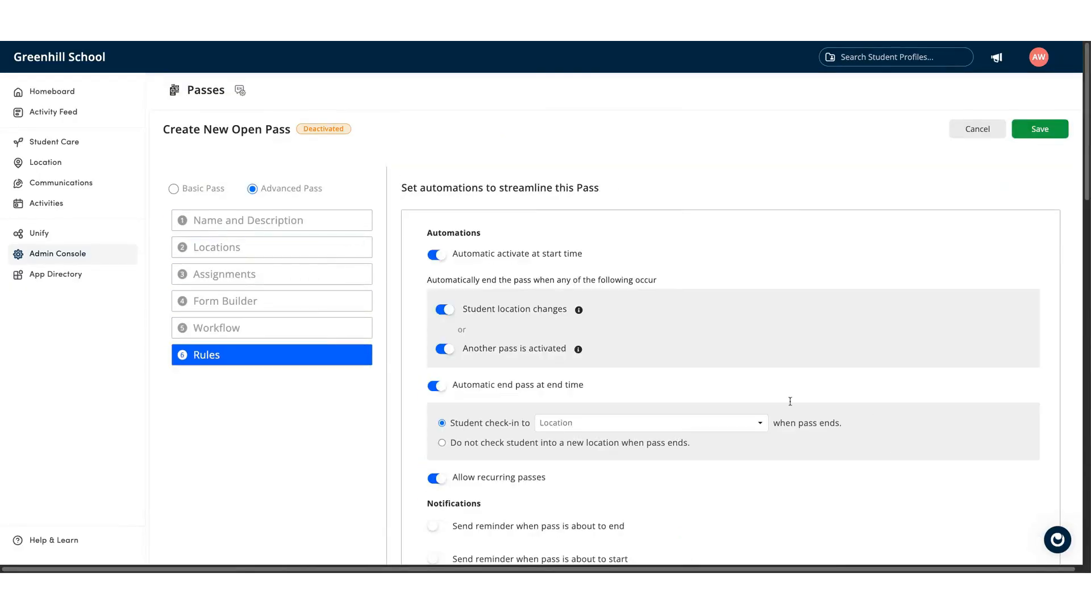